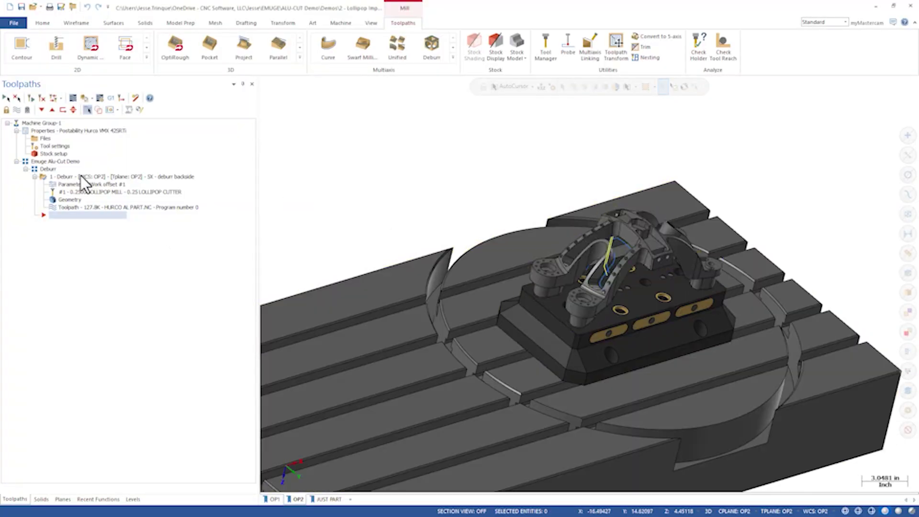
- Backplot the deburr backside toolpath and examine the lollipop tool's position and clearance around the part
{"action": "left_click", "coordinate": [80, 176]}
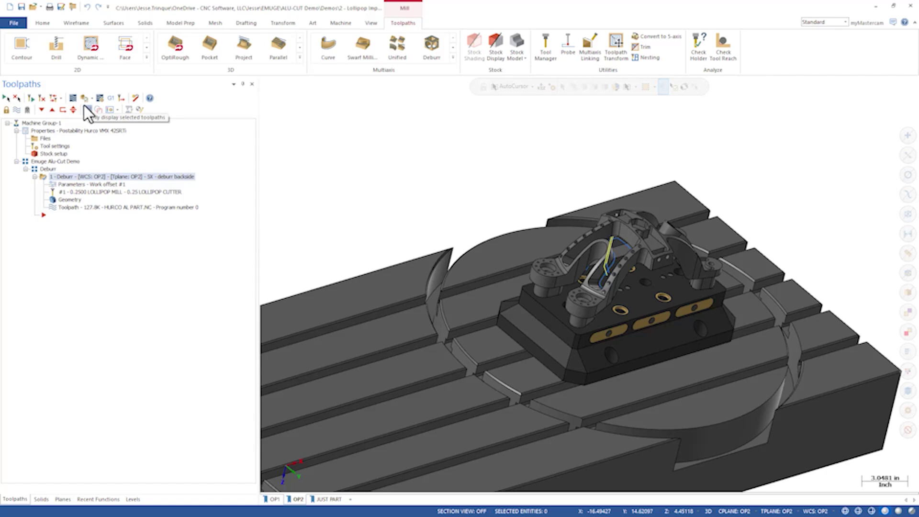
{"action": "left_click", "coordinate": [73, 98]}
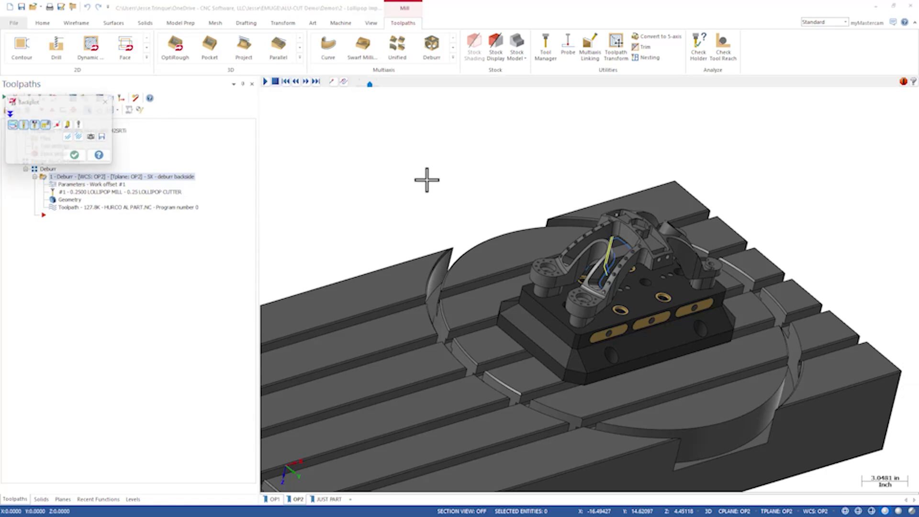
{"action": "left_click_drag", "start_coordinate": [389, 87], "coordinate": [421, 87]}
{"action": "middle_click_drag", "start_coordinate": [579, 368], "coordinate": [594, 266]}
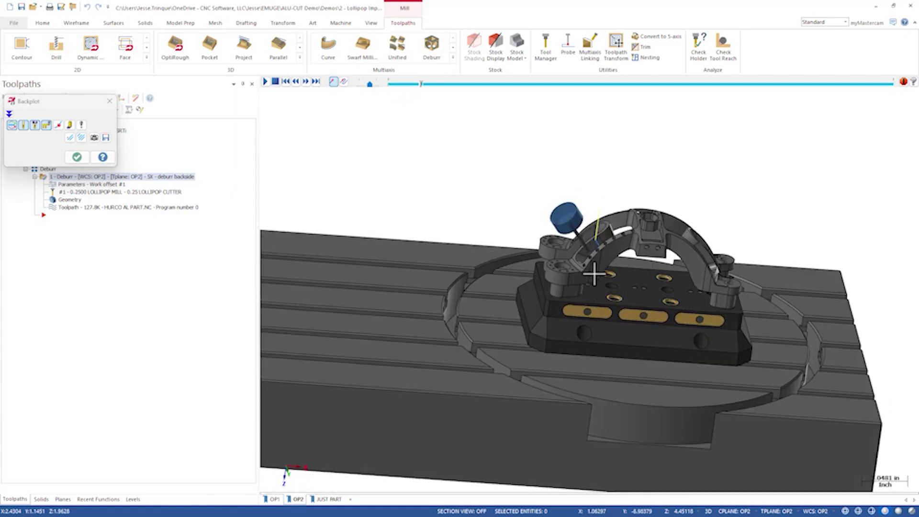
{"action": "scroll", "coordinate": [594, 266], "scroll_direction": "up", "scroll_amount": 6}
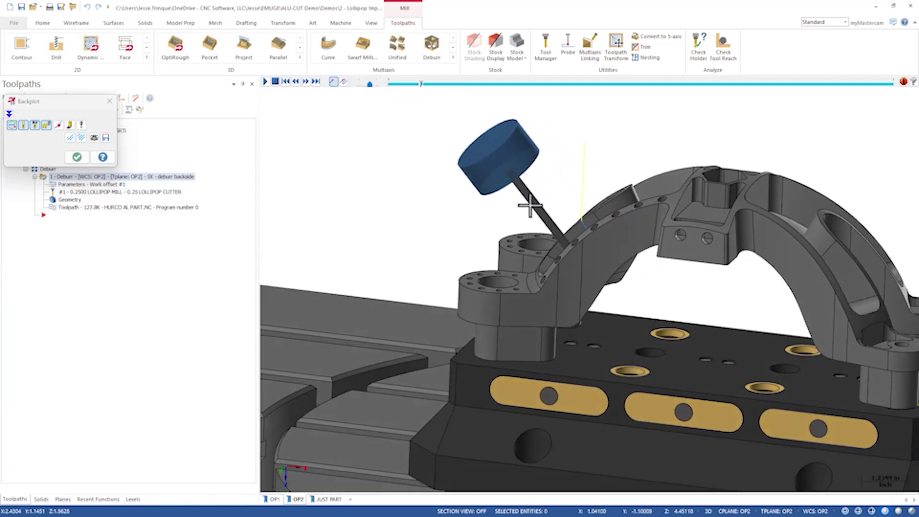
{"action": "middle_click_drag", "start_coordinate": [530, 206], "coordinate": [643, 375]}
{"action": "scroll", "coordinate": [595, 312], "scroll_direction": "up", "scroll_amount": 5}
{"action": "middle_click_drag", "start_coordinate": [604, 318], "coordinate": [579, 307]}
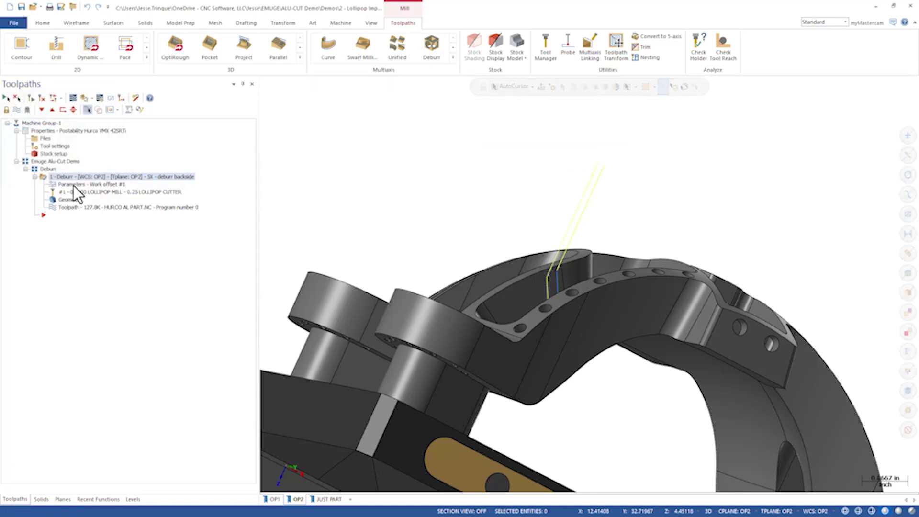
- Open the deburr operation's 0.25 Lollipop Cutter for editing of its tool geometry
{"action": "left_click", "coordinate": [73, 185]}
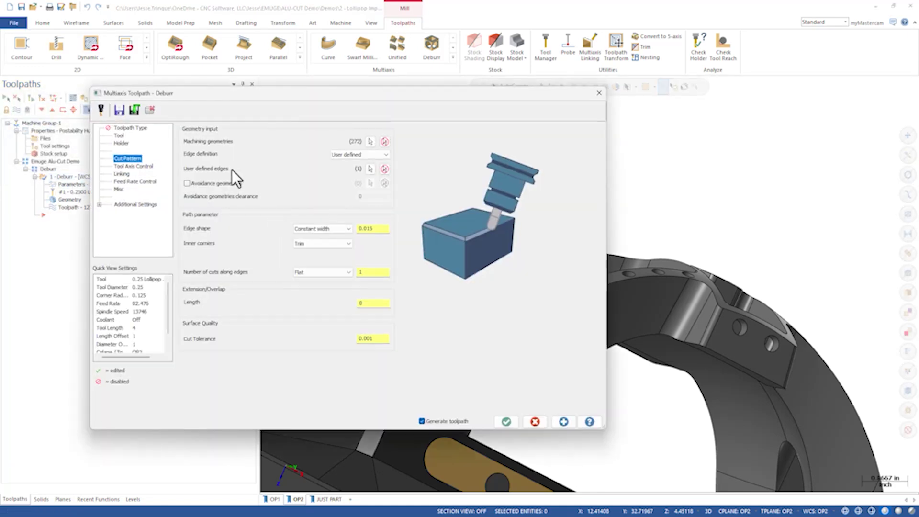
{"action": "left_click", "coordinate": [118, 136]}
{"action": "left_click", "coordinate": [318, 146]}
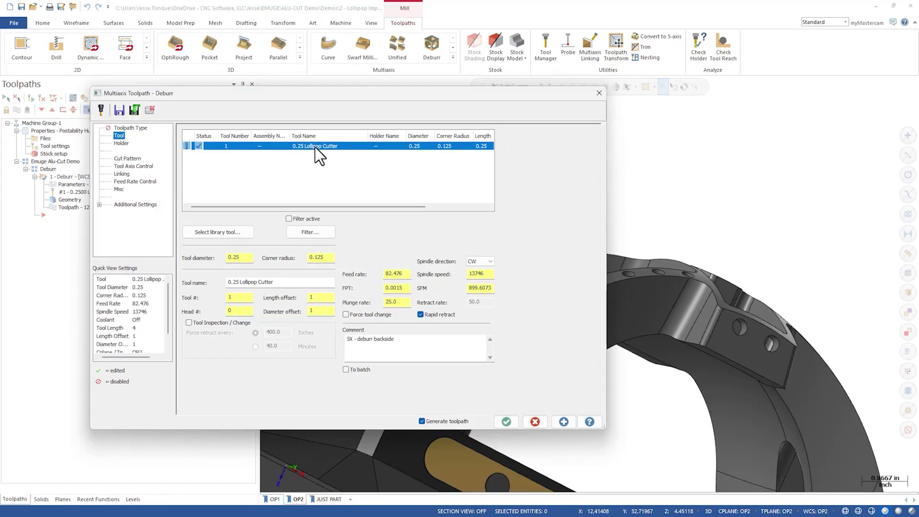
{"action": "double_click", "coordinate": [315, 147]}
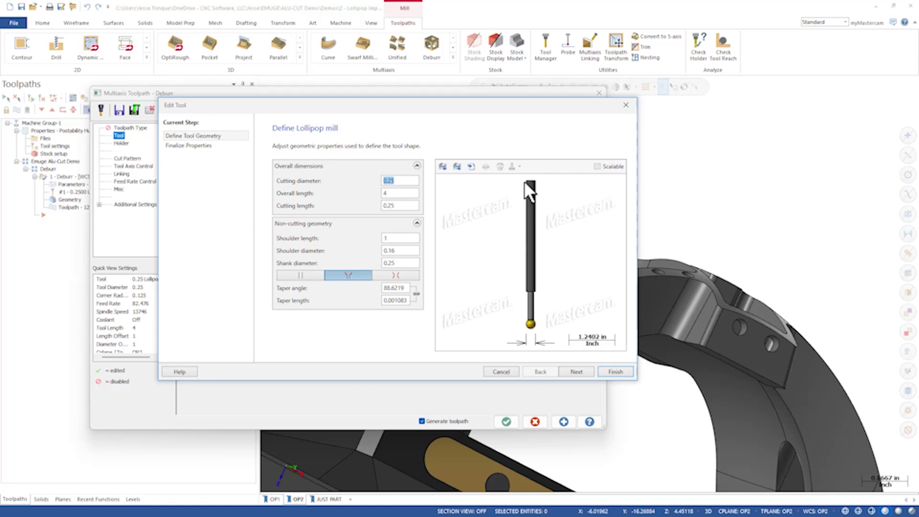
- Import the STP tool model from the 2564L.06015A folder into the lollipop mill, overwriting the existing geometry settings
{"action": "left_click", "coordinate": [470, 167]}
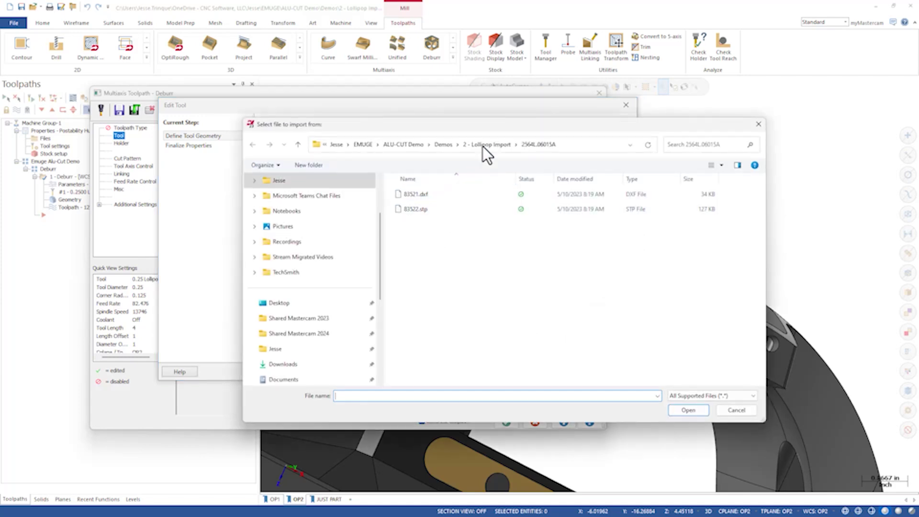
{"action": "left_click", "coordinate": [411, 212]}
{"action": "left_click", "coordinate": [682, 409]}
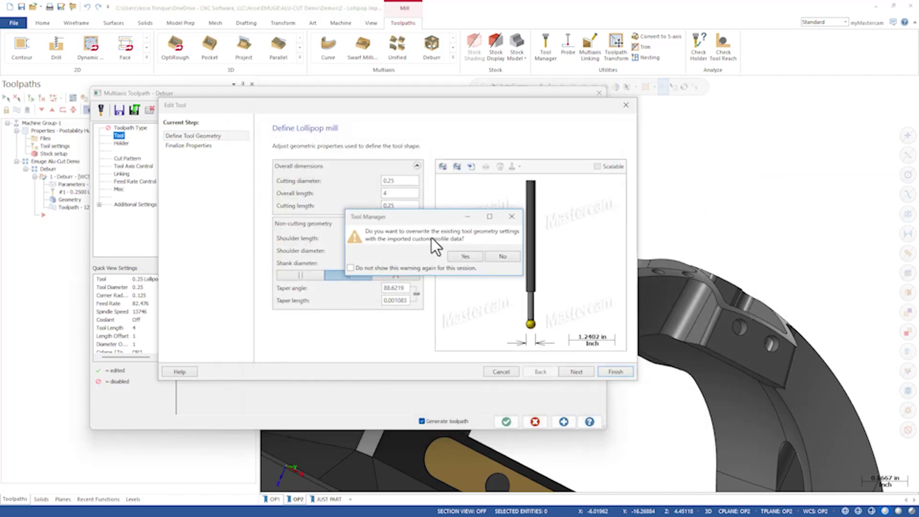
{"action": "left_click", "coordinate": [466, 257]}
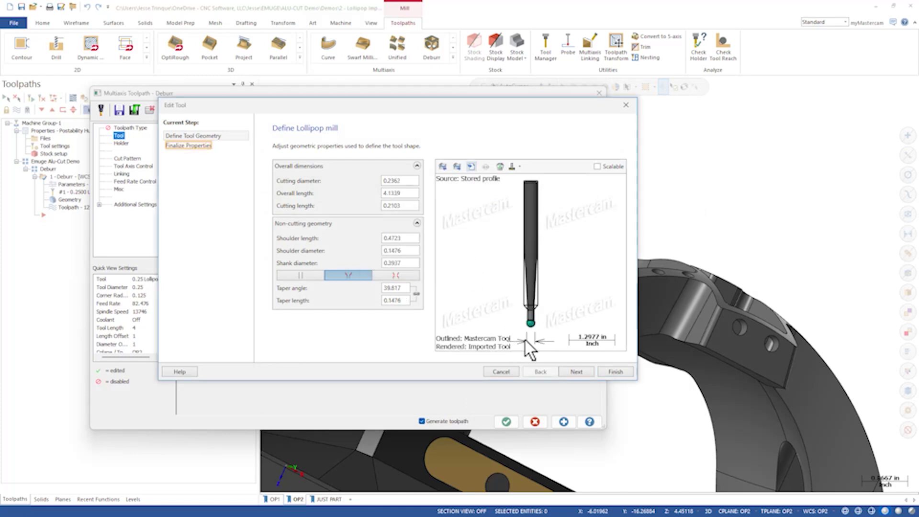
- Compare the imported profile with the rendered Mastercam tool and check the neck and taper dimensions in the manufacturer's PDF drawing
{"action": "scroll", "coordinate": [535, 323], "scroll_direction": "up", "scroll_amount": 6}
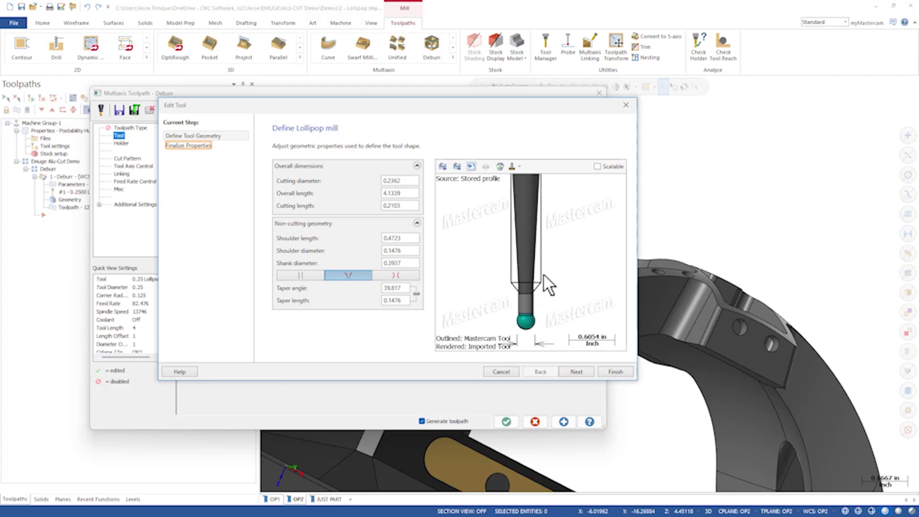
{"action": "scroll", "coordinate": [540, 293], "scroll_direction": "down", "scroll_amount": 2}
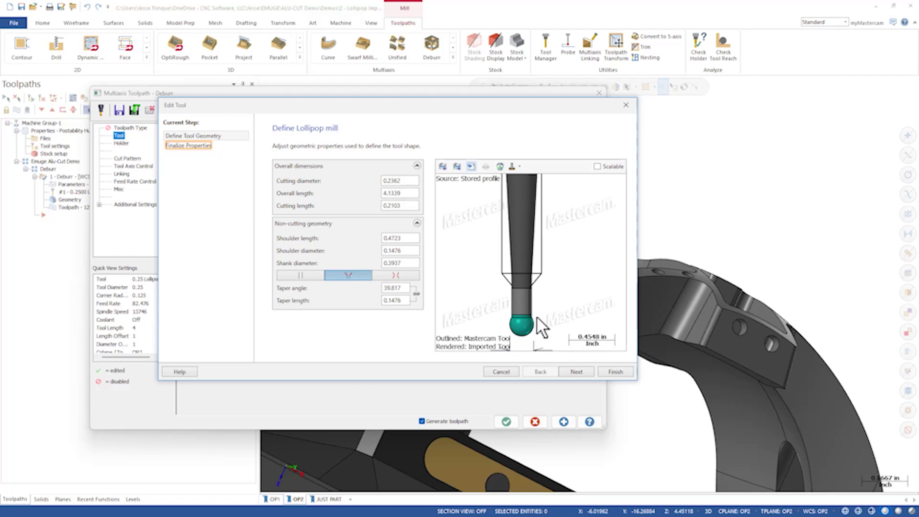
{"action": "scroll", "coordinate": [532, 323], "scroll_direction": "down", "scroll_amount": 1}
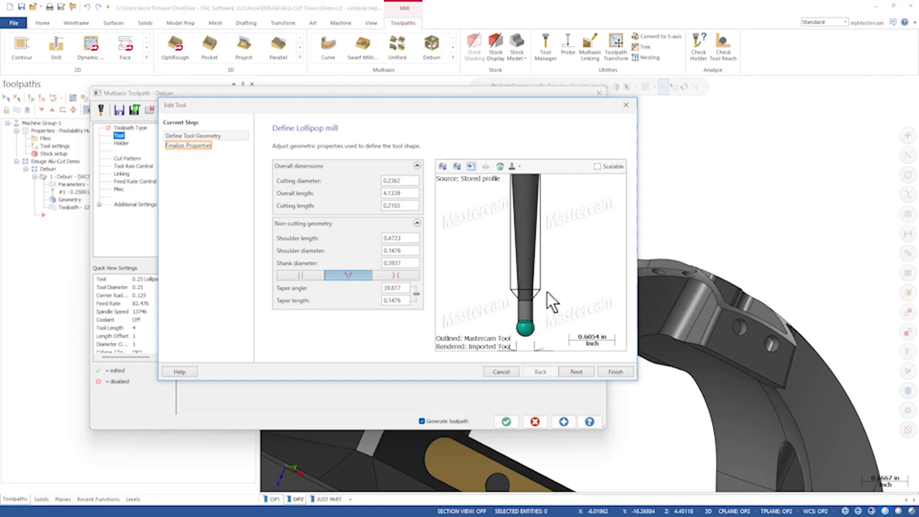
{"action": "left_click", "coordinate": [517, 319]}
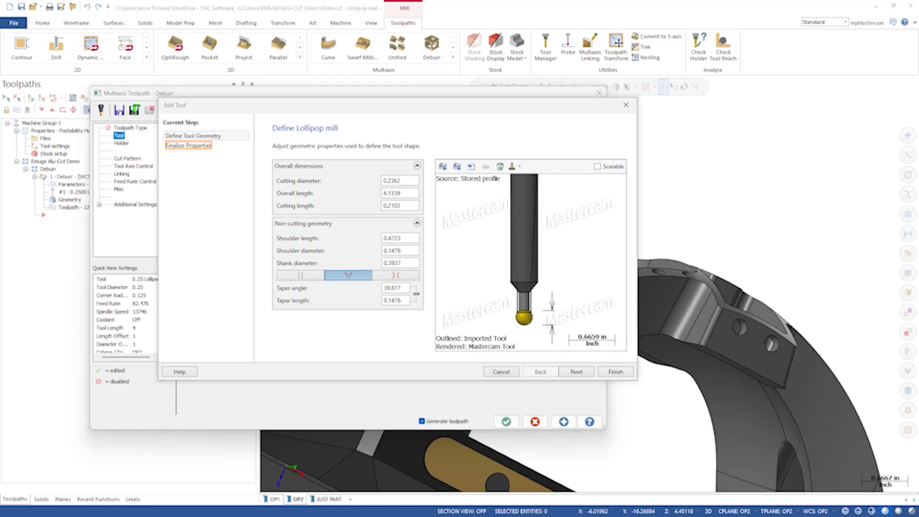
{"action": "mouse_move", "coordinate": [918, 268]}
{"action": "left_mouse_down"}
{"action": "mouse_move", "coordinate": [918, 254]}
{"action": "mouse_move", "coordinate": [498, 86]}
{"action": "mouse_move", "coordinate": [483, 96]}
{"action": "left_mouse_up"}
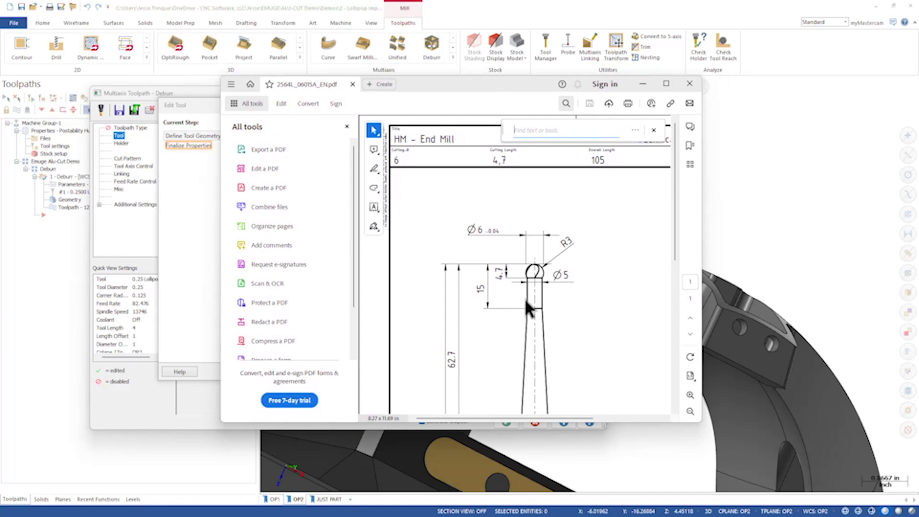
{"action": "left_click_drag", "start_coordinate": [498, 91], "coordinate": [918, 89]}
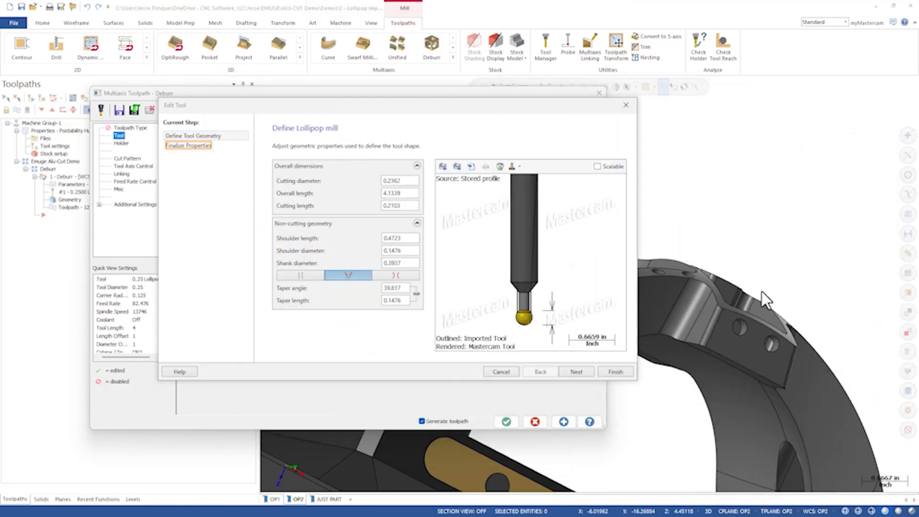
- Set the lollipop mill's shoulder diameter to 5 mm and its taper length to 62.7 mm
{"action": "left_click", "coordinate": [404, 180]}
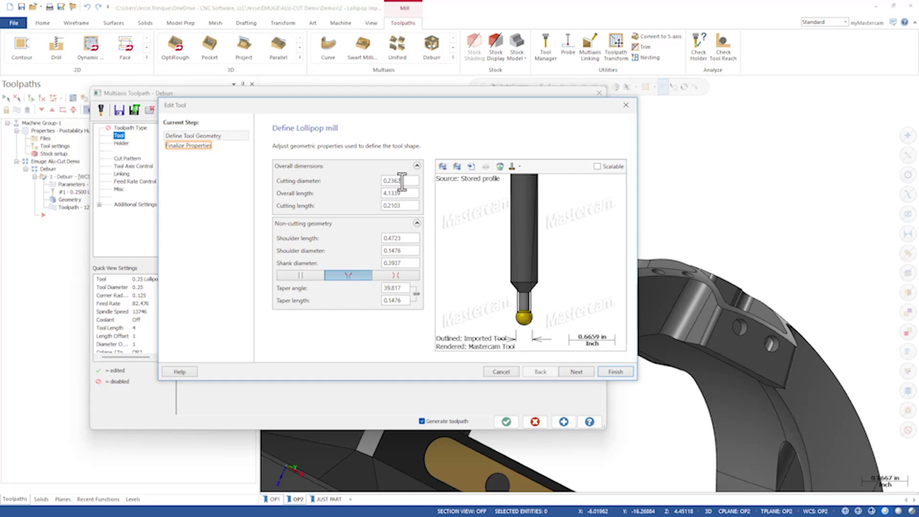
{"action": "double_click", "coordinate": [399, 250]}
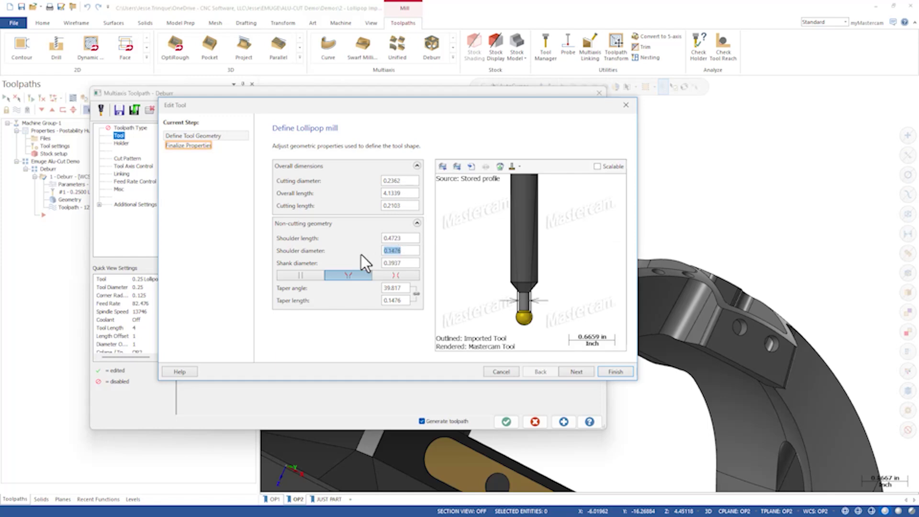
{"action": "type", "text": "5mm"}
{"action": "key", "text": "Return"}
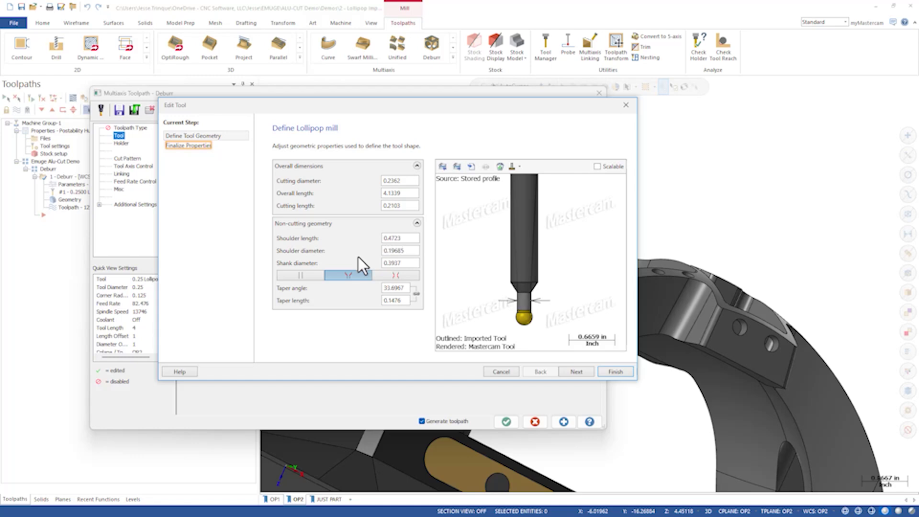
{"action": "double_click", "coordinate": [407, 301]}
{"action": "type", "text": "62.7"}
{"action": "key", "text": "Return"}
{"action": "left_click", "coordinate": [403, 262]}
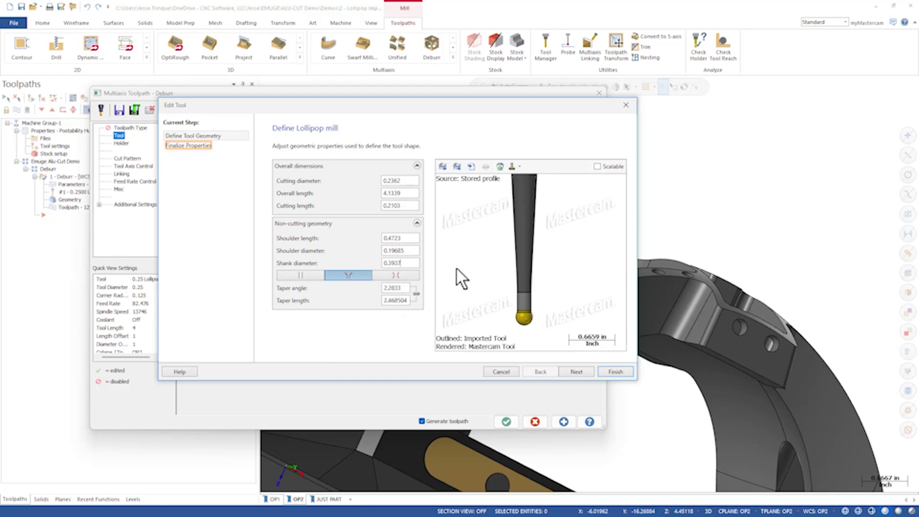
- Inspect the cutter's ball and neck up close and render the imported tool for comparison
{"action": "scroll", "coordinate": [526, 318], "scroll_direction": "up", "scroll_amount": 5}
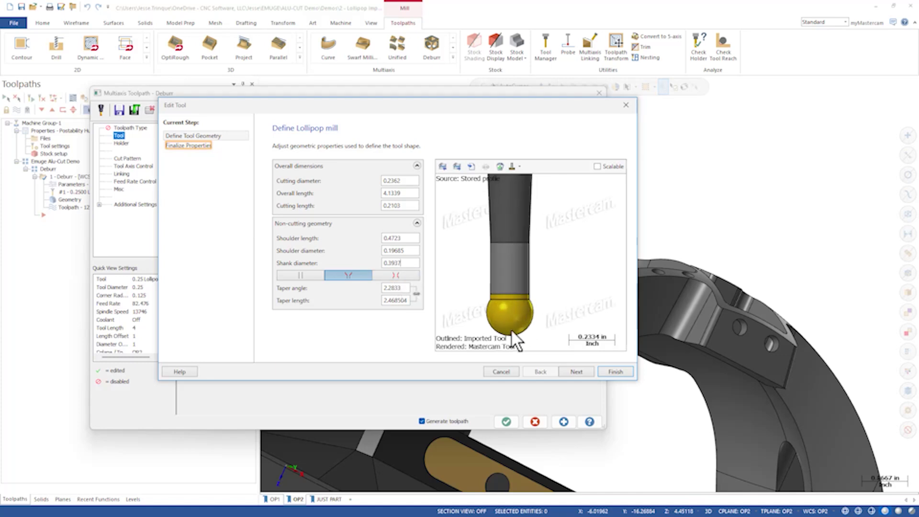
{"action": "scroll", "coordinate": [515, 299], "scroll_direction": "up", "scroll_amount": 1}
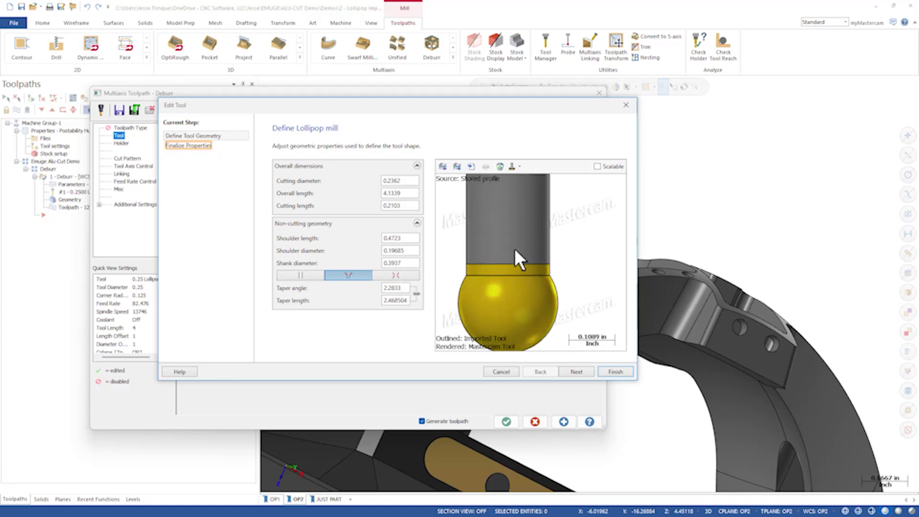
{"action": "scroll", "coordinate": [467, 272], "scroll_direction": "up", "scroll_amount": 1}
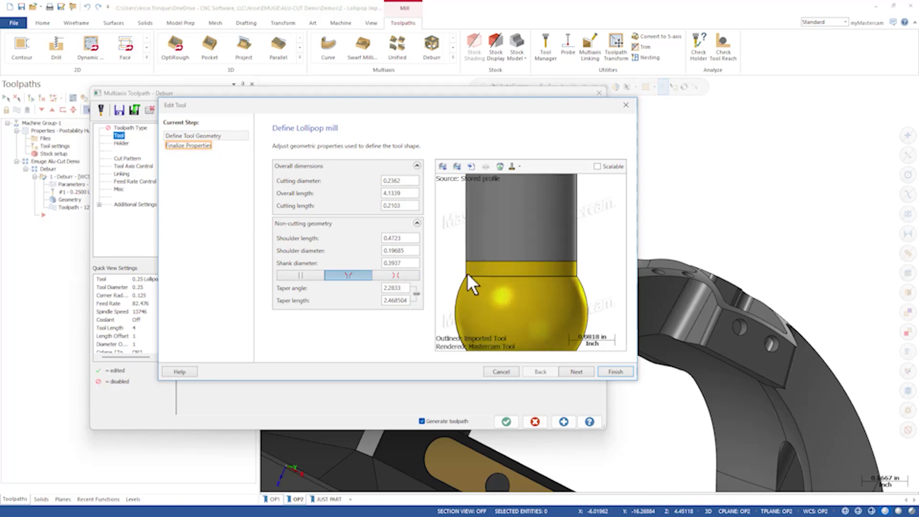
{"action": "left_click", "coordinate": [519, 166]}
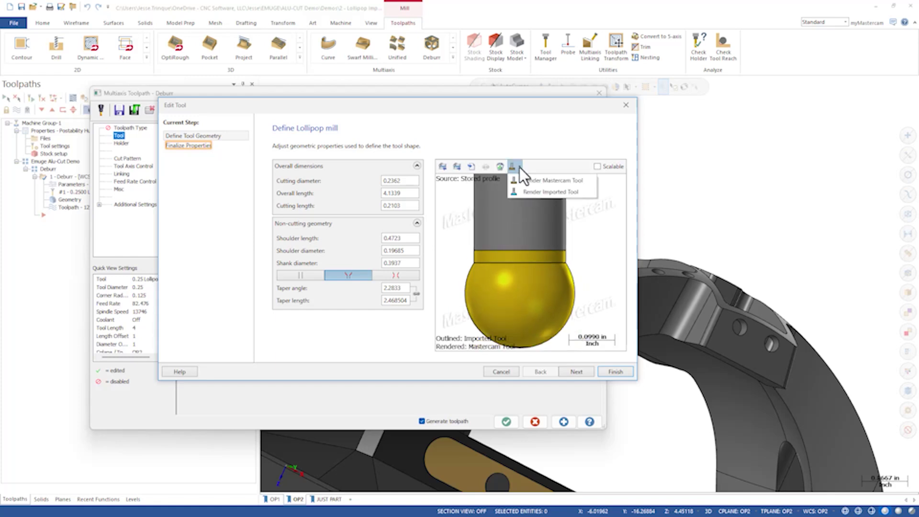
{"action": "left_click", "coordinate": [548, 191]}
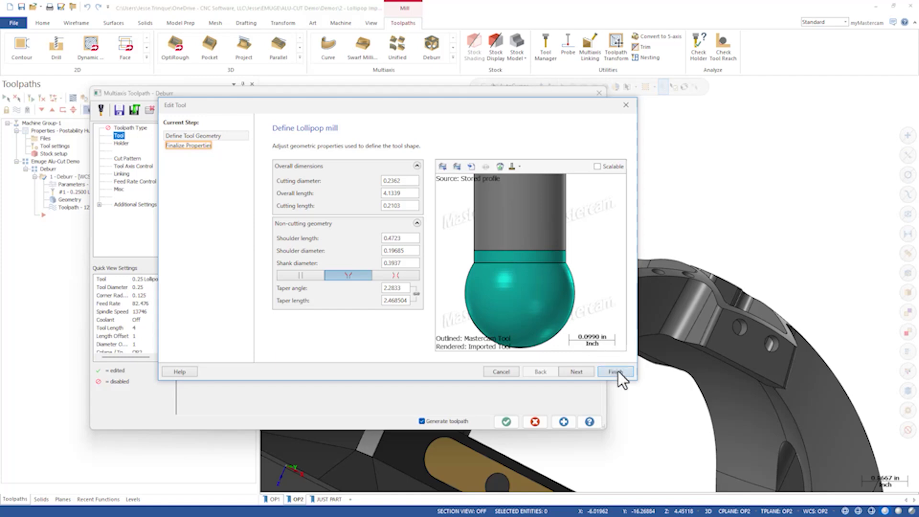
- Name the tool "6mm Lollipop Cutter" and describe it as "turbine series" in its final properties
{"action": "left_click", "coordinate": [188, 145]}
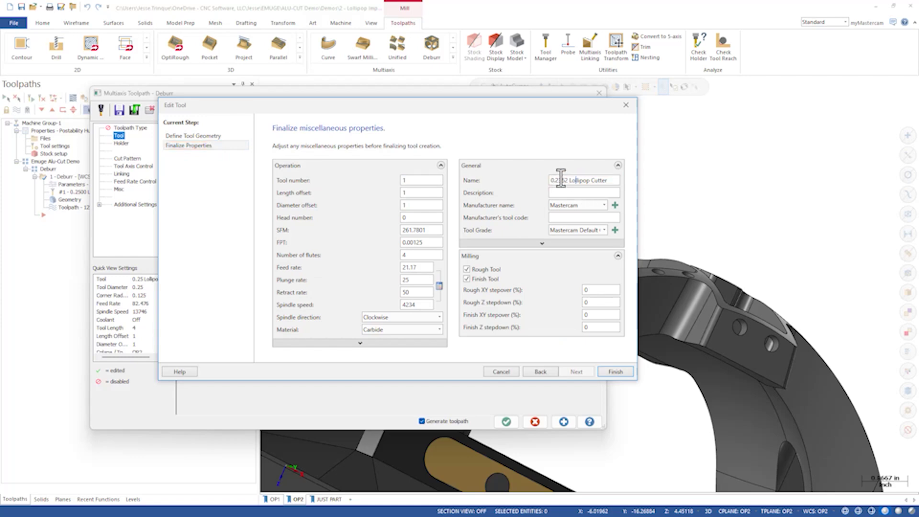
{"action": "left_click_drag", "start_coordinate": [566, 181], "coordinate": [522, 182]}
{"action": "type", "text": "6mm"}
{"action": "type", "text": "urbine series"}
- Set the tool's manufacturer to Emuge, enter 2564-0 as the manufacturer's tool code, and finish the tool edit
{"action": "left_click", "coordinate": [603, 205]}
{"action": "left_click", "coordinate": [573, 217]}
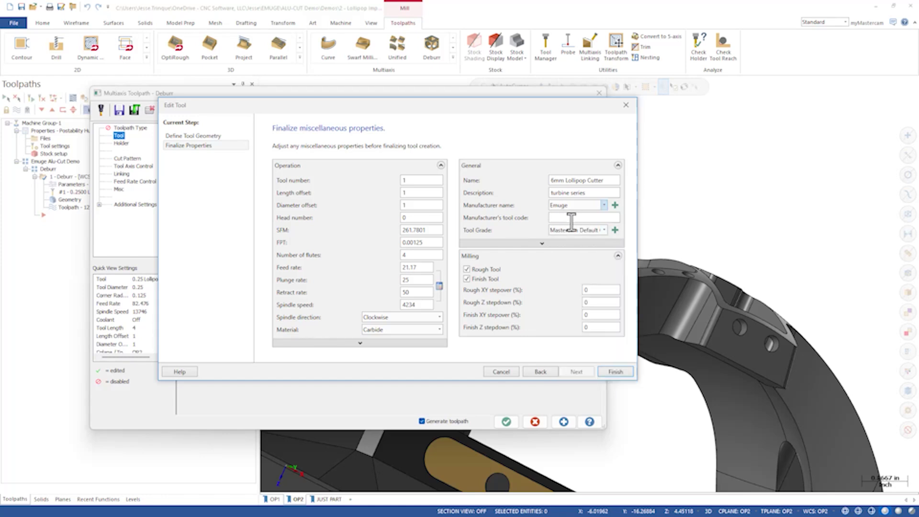
{"action": "left_click", "coordinate": [564, 217]}
{"action": "type", "text": "2564-0"}
{"action": "key", "text": "Return"}
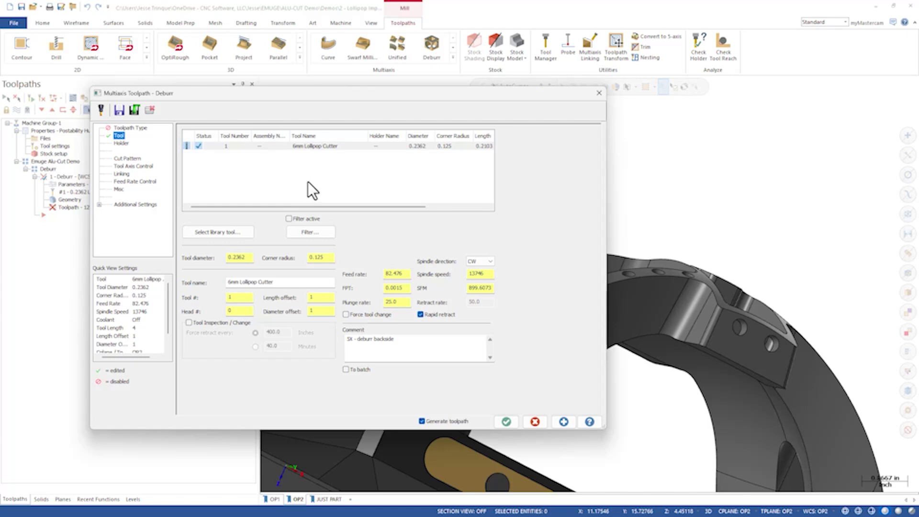
- Assign holder 64765.631412 from the FPC HOLDERS 2022 library to the lollipop cutter
{"action": "left_click", "coordinate": [122, 143]}
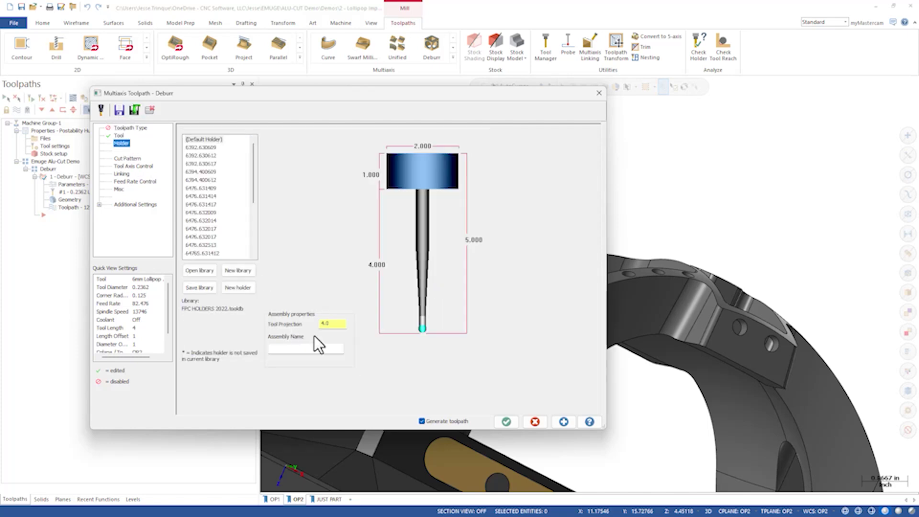
{"action": "left_click", "coordinate": [200, 272]}
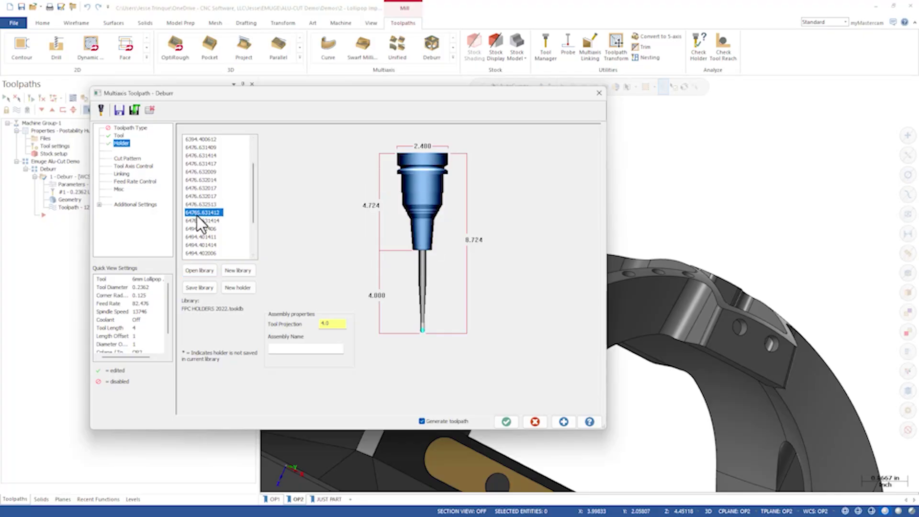
{"action": "left_click", "coordinate": [196, 196]}
{"action": "left_click", "coordinate": [196, 213]}
- Set the tool projection to 3 inches and accept the deburr parameters to regenerate the toolpath
{"action": "double_click", "coordinate": [332, 324]}
{"action": "type", "text": "3"}
{"action": "key", "text": "Return"}
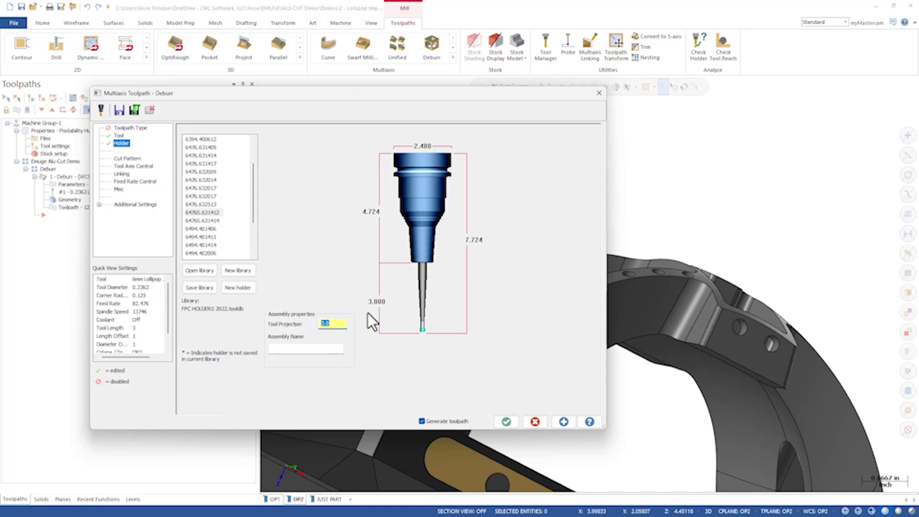
{"action": "left_click", "coordinate": [505, 422]}
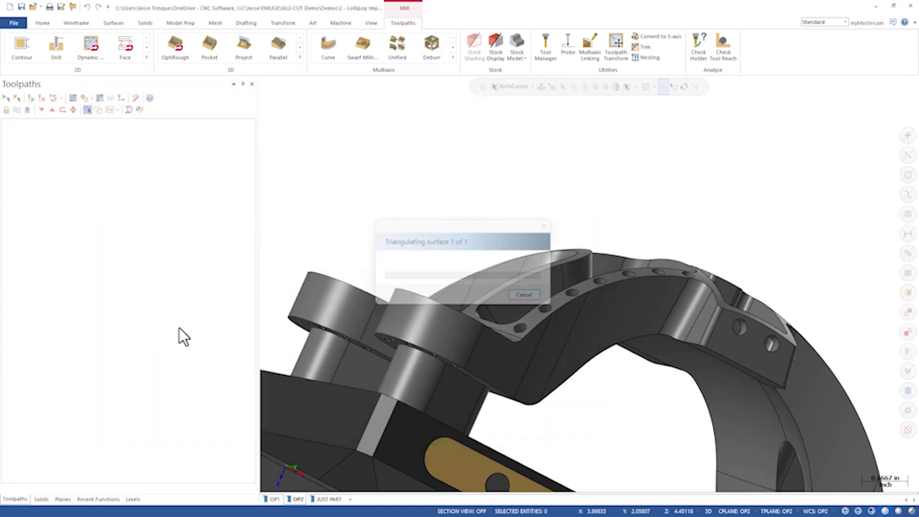
- Backplot the regenerated deburr toolpath and examine the 6mm cutter and holder clearance around the part
{"action": "middle_click_drag", "start_coordinate": [388, 271], "coordinate": [549, 253]}
{"action": "scroll", "coordinate": [549, 252], "scroll_direction": "up", "scroll_amount": 3}
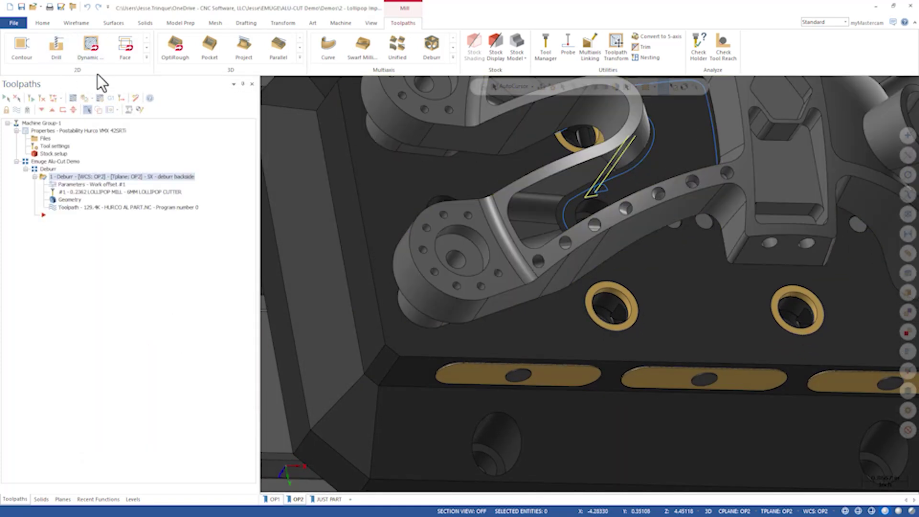
{"action": "left_click", "coordinate": [73, 98]}
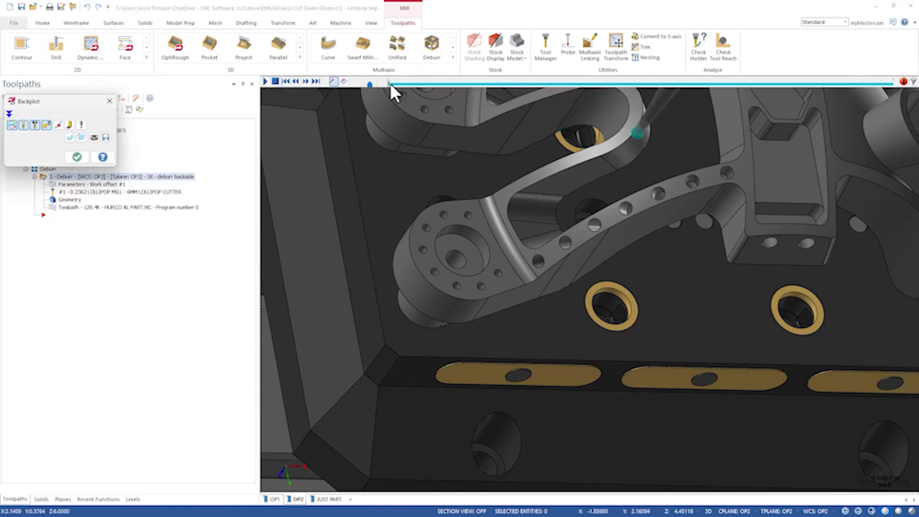
{"action": "left_click_drag", "start_coordinate": [408, 84], "coordinate": [673, 81]}
{"action": "scroll", "coordinate": [582, 267], "scroll_direction": "down", "scroll_amount": 3}
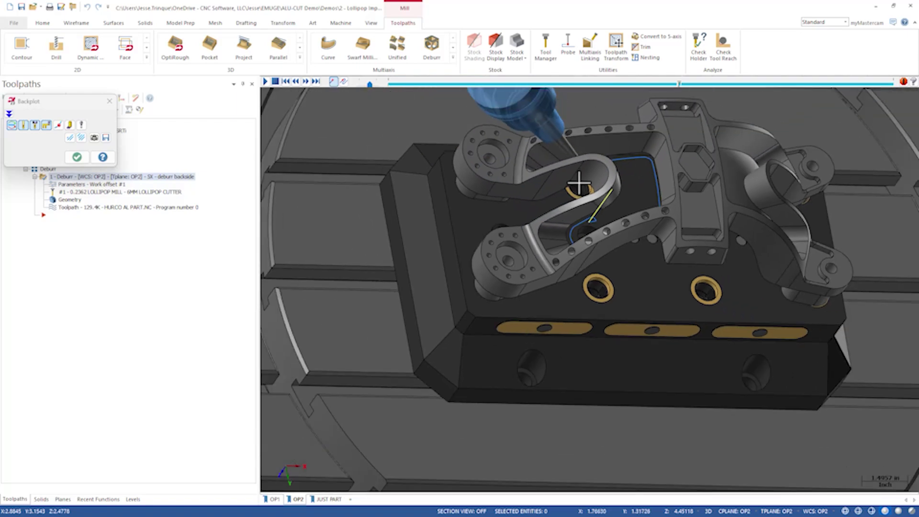
{"action": "scroll", "coordinate": [558, 170], "scroll_direction": "up", "scroll_amount": 3}
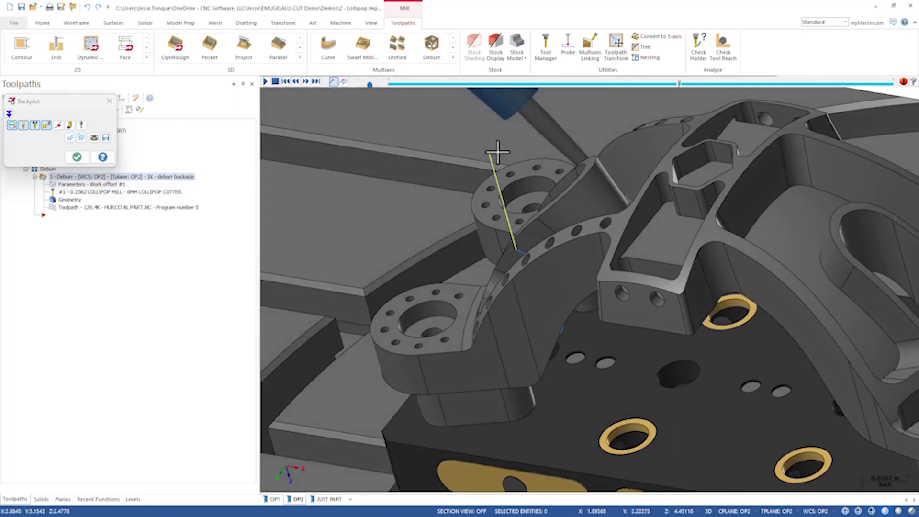